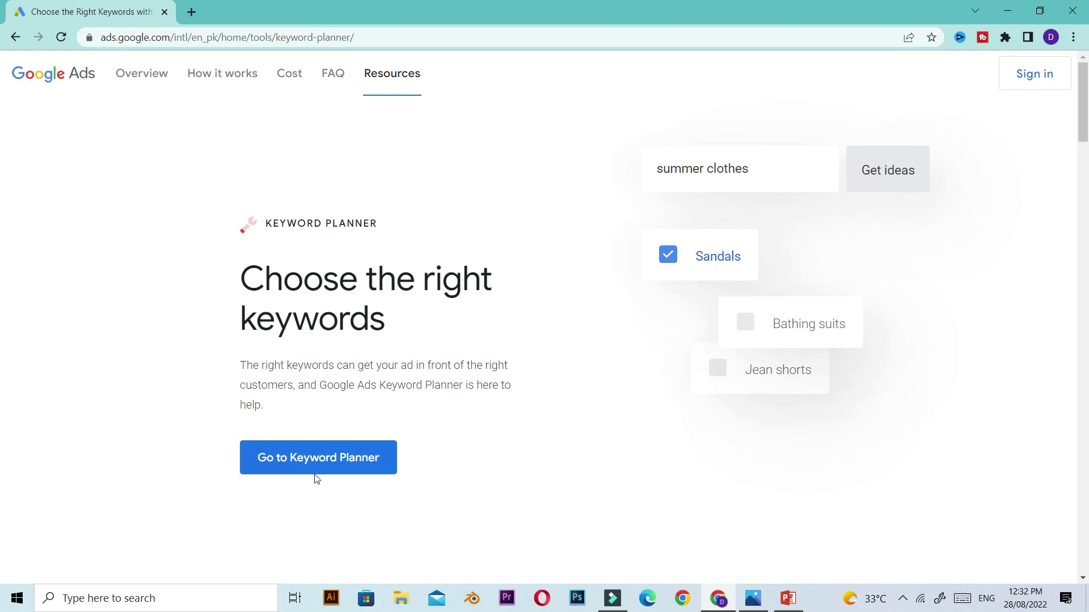
- Go to the Google Ads Keyword Planner and start discovering new keywords
click(313, 471)
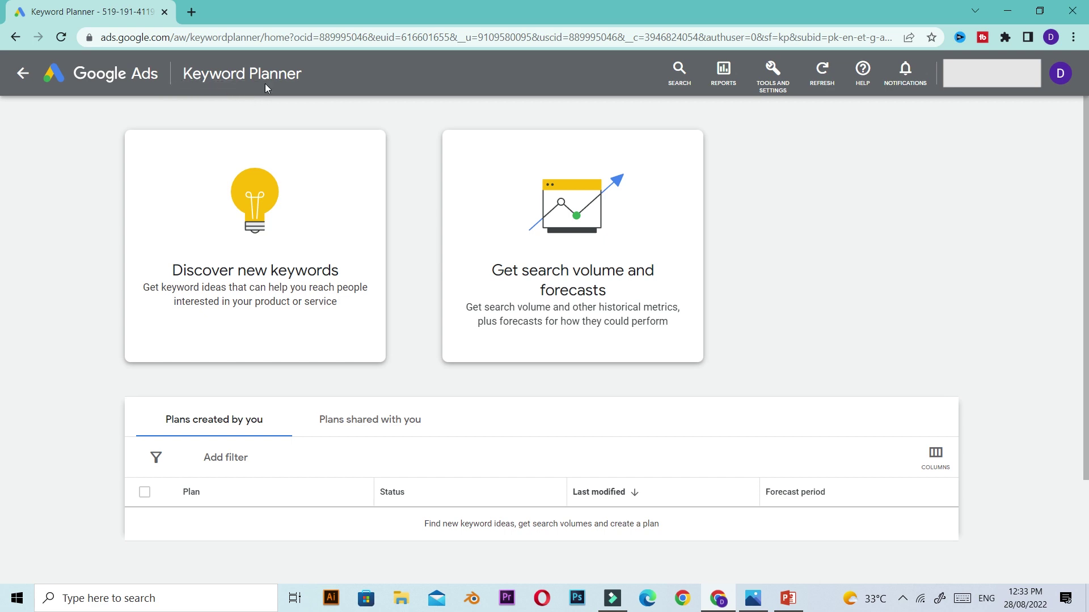
click(774, 85)
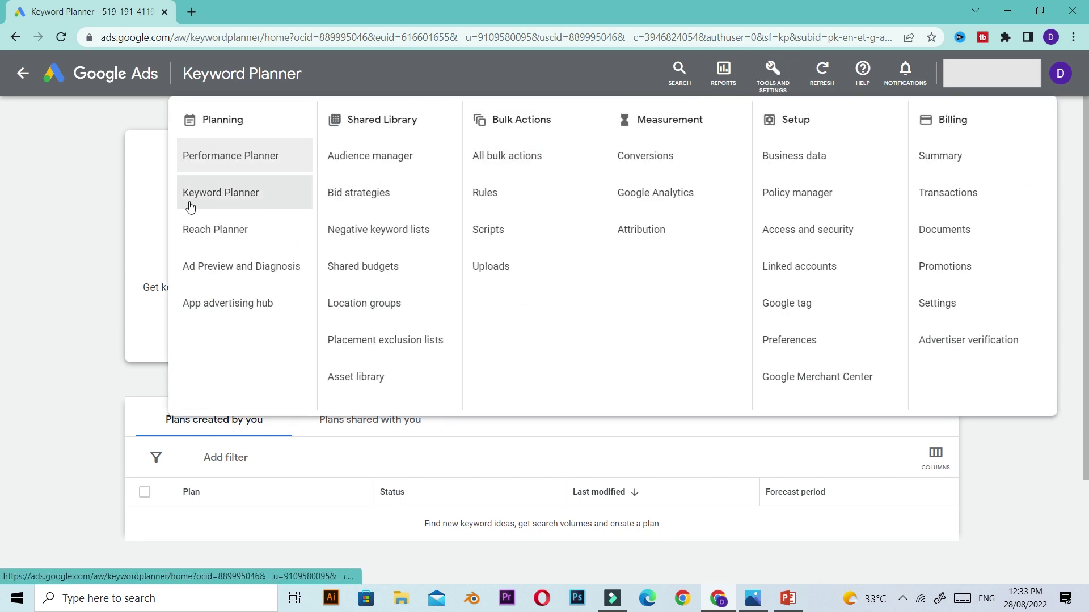
click(262, 196)
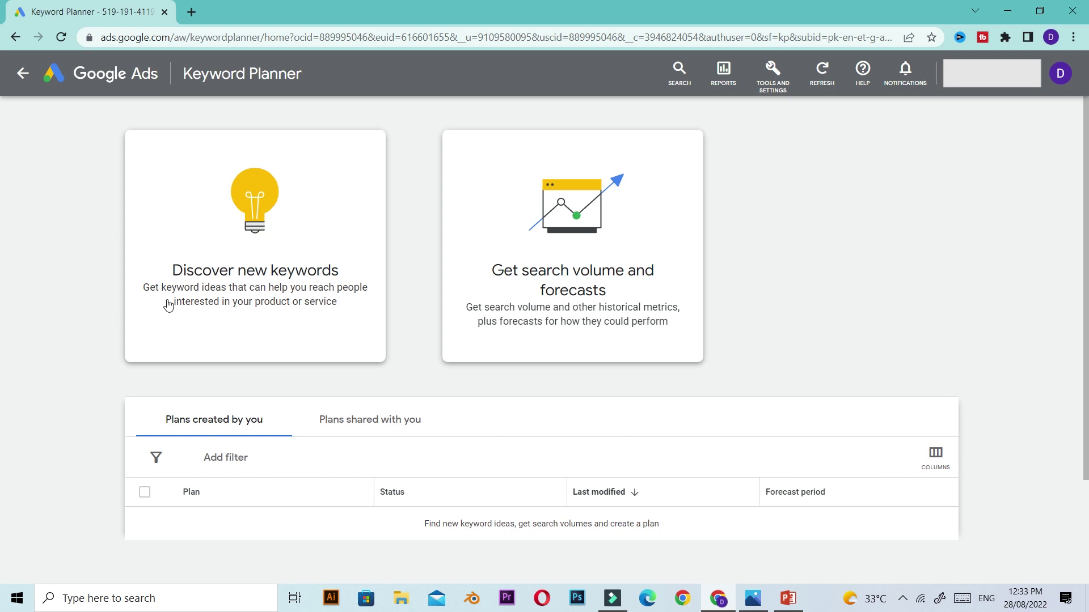
click(265, 284)
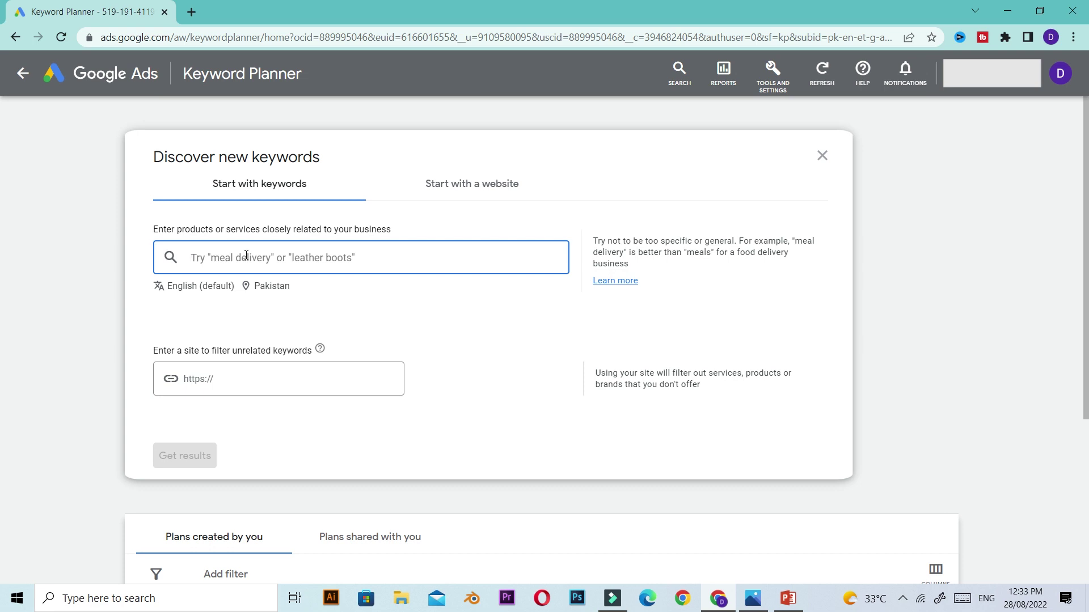
text(fla)
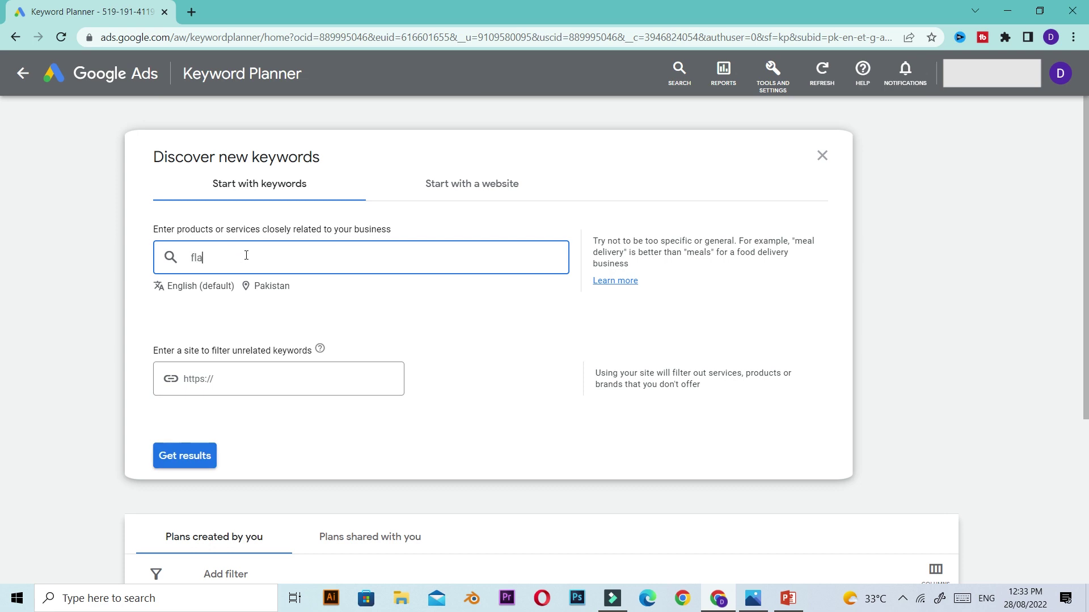
text(te e)
key(Return)
click(235, 256)
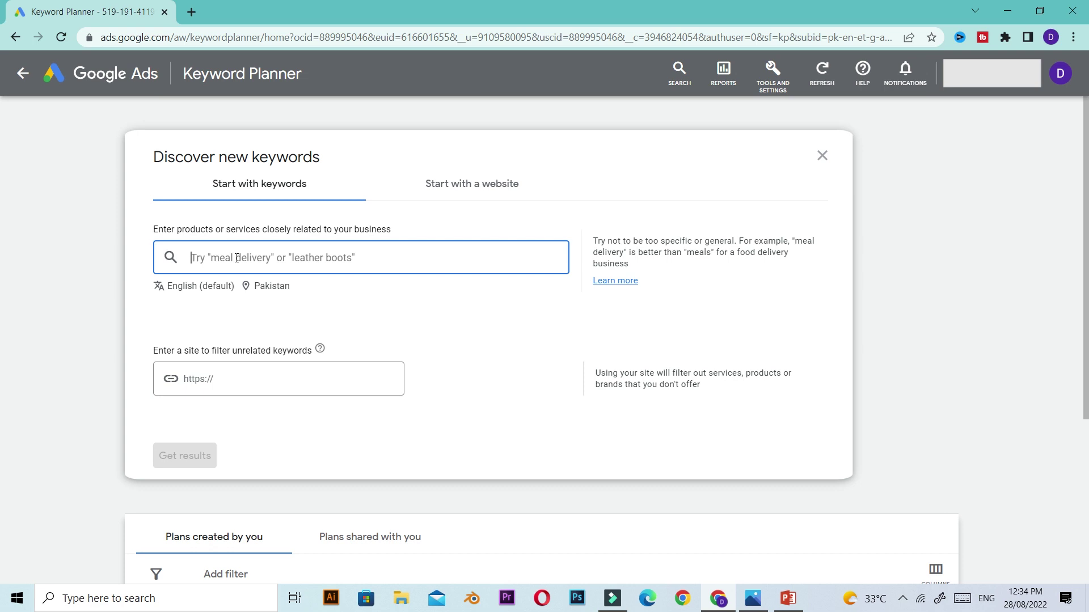
- Enter "flare" and "flare tool" as the starting keywords and get the keyword results
text(flare)
key(Return)
text(tool)
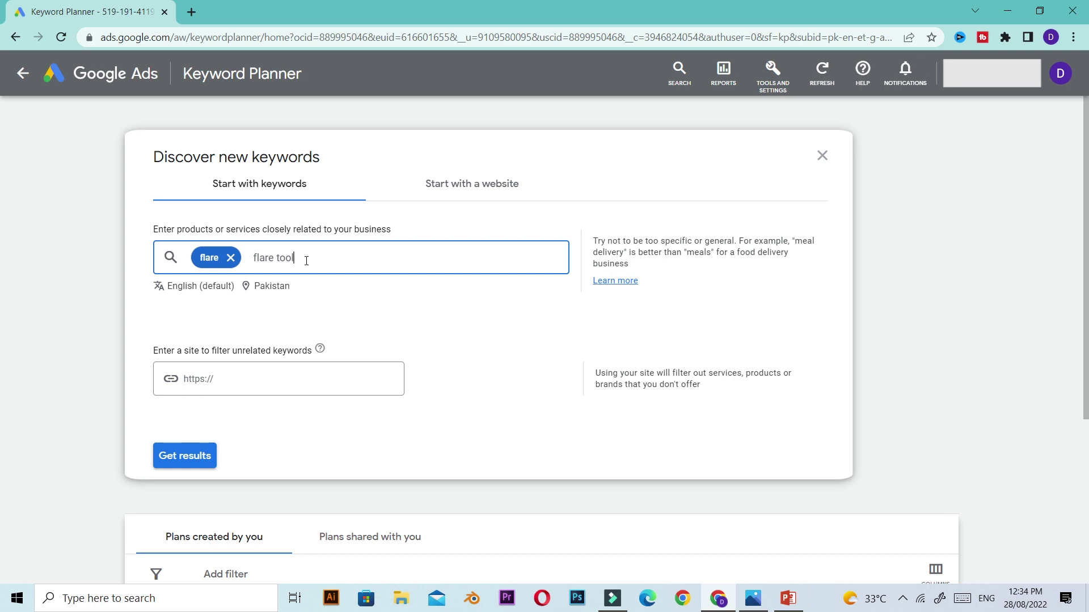
click(307, 296)
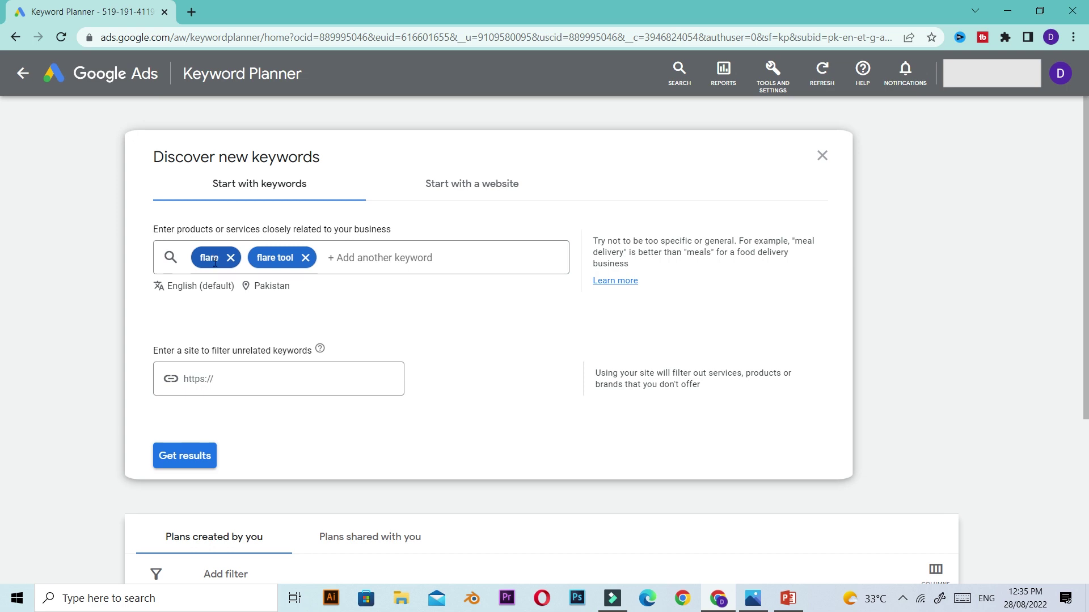
click(175, 462)
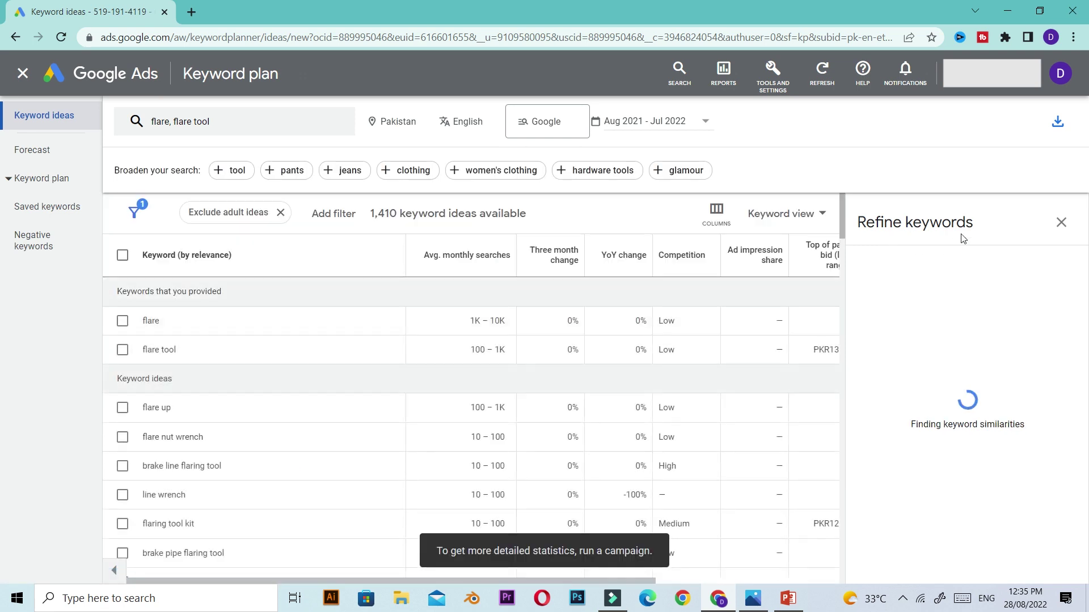
- Close the Refine keywords pane and set the search network to Google and search partners
click(1061, 224)
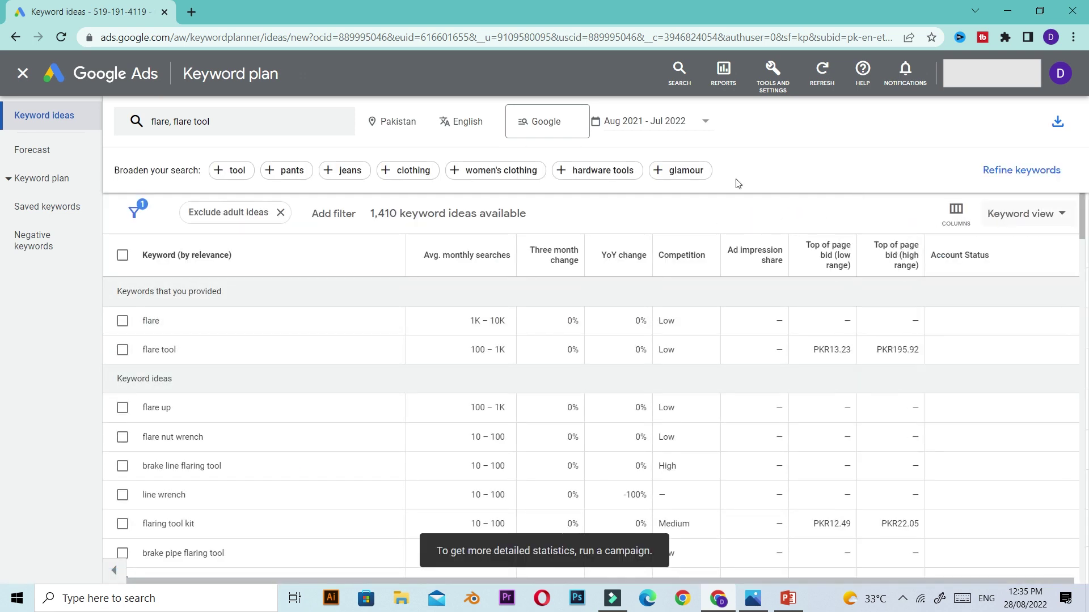
click(569, 128)
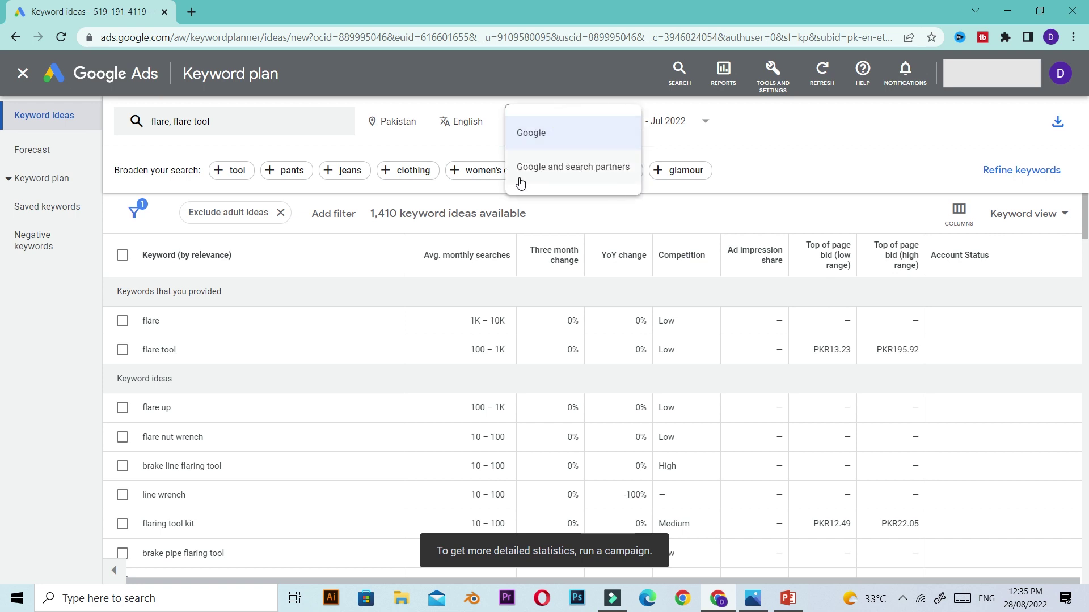
click(585, 174)
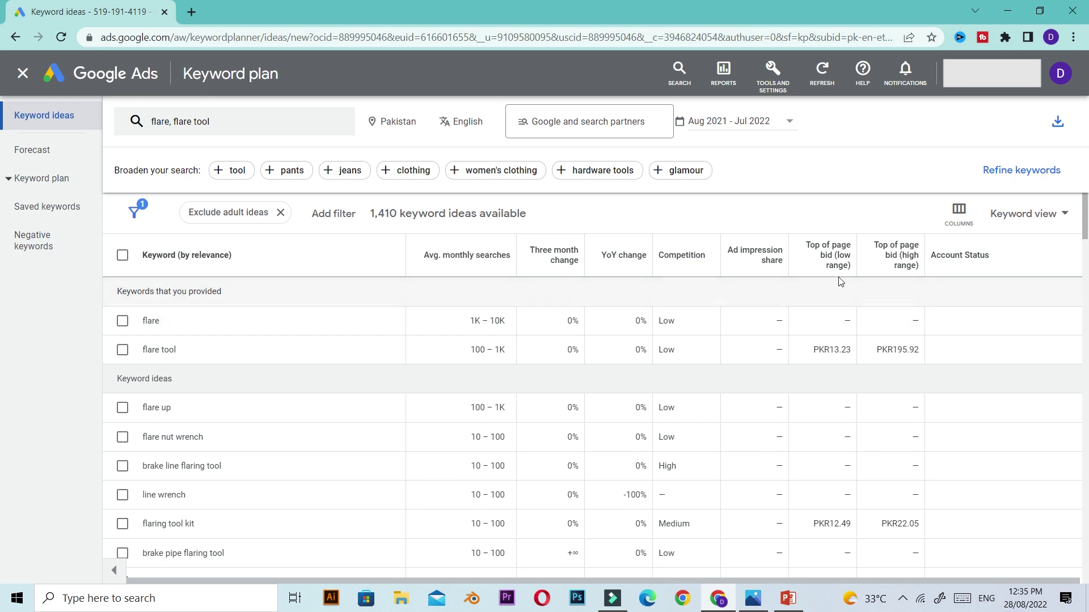
- Replace Pakistan with India as the targeted location for the keyword ideas and save it
mouse_move(832, 259)
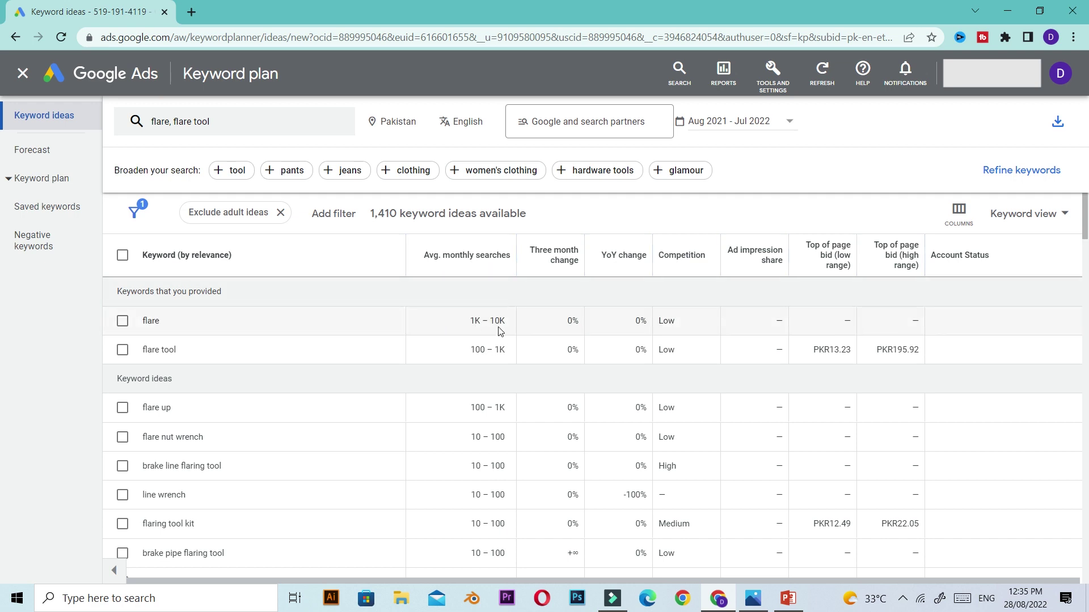
mouse_move(571, 270)
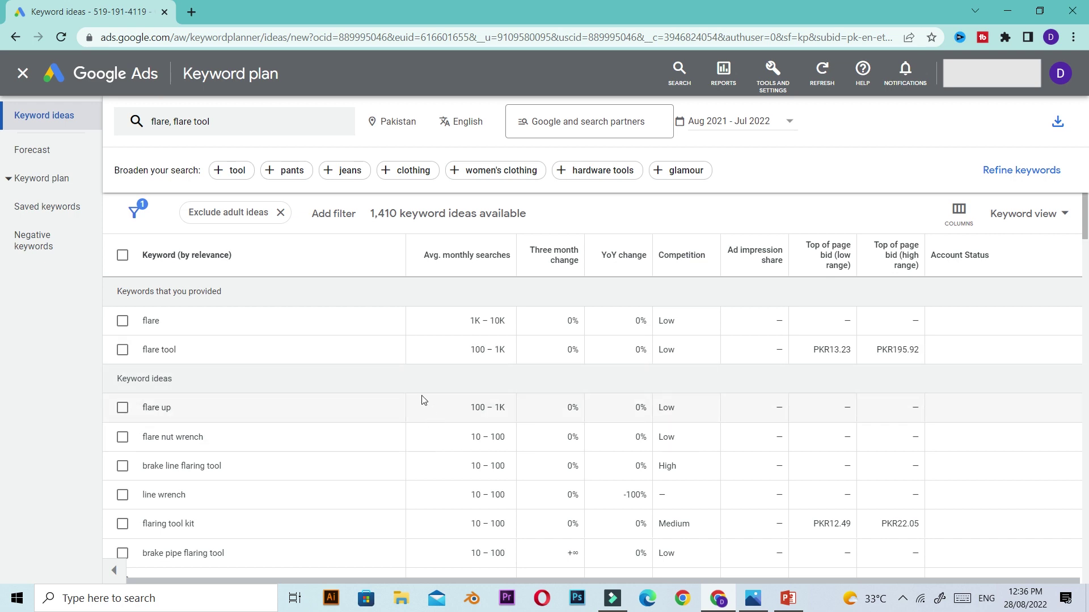
scroll(406, 400, down, 3)
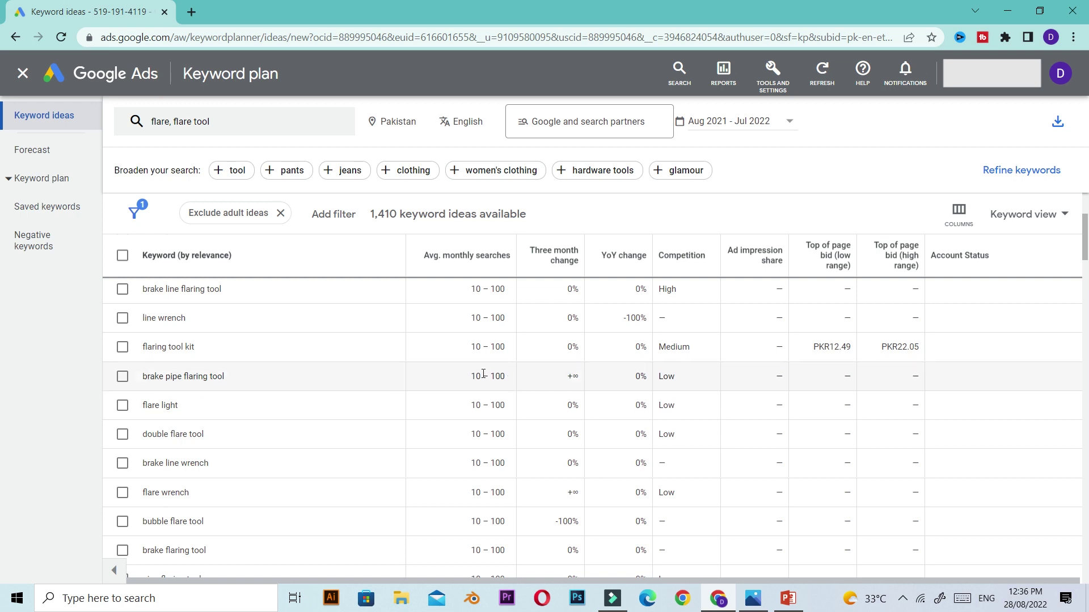
scroll(494, 381, down, 5)
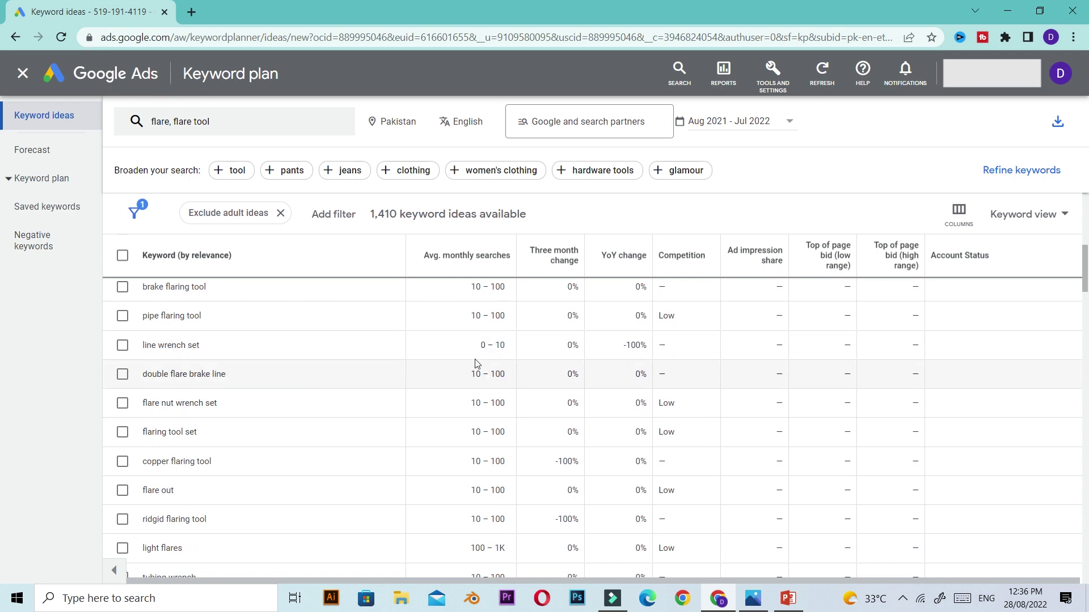
scroll(488, 371, up, 5)
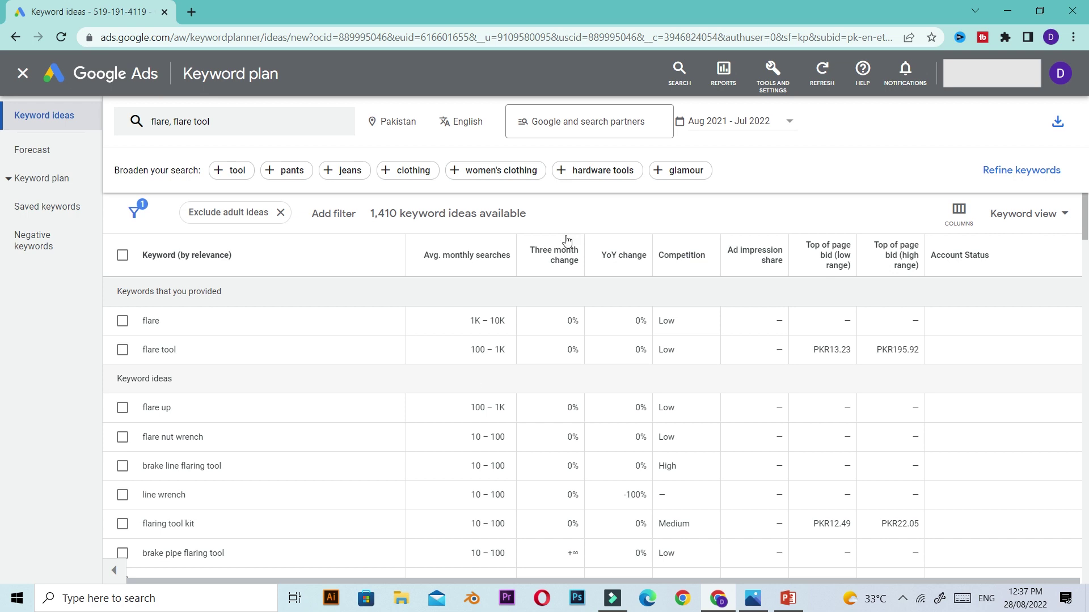
click(422, 126)
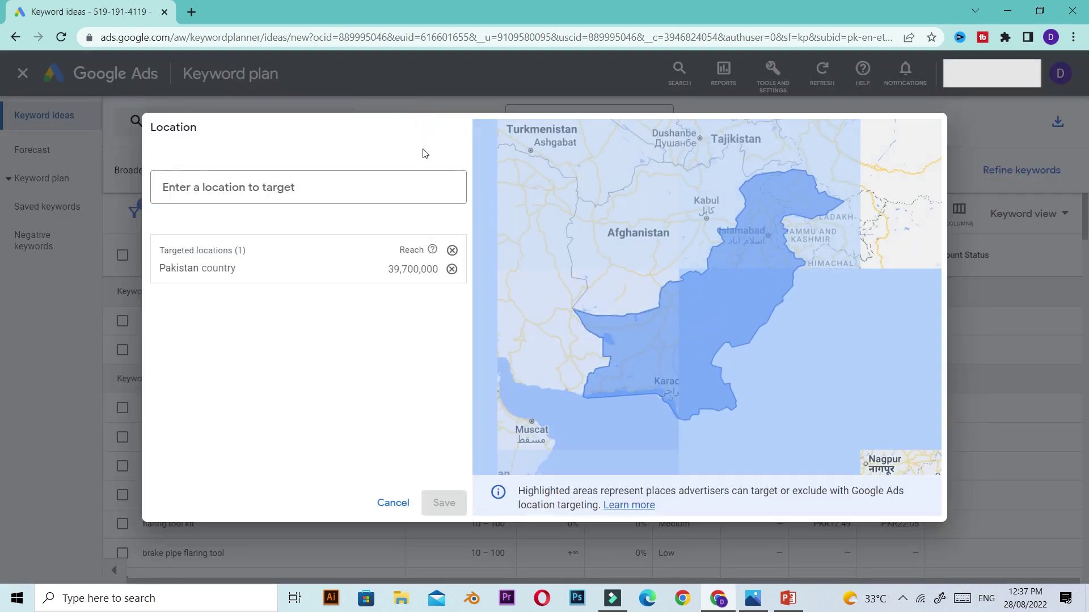
click(451, 269)
click(328, 193)
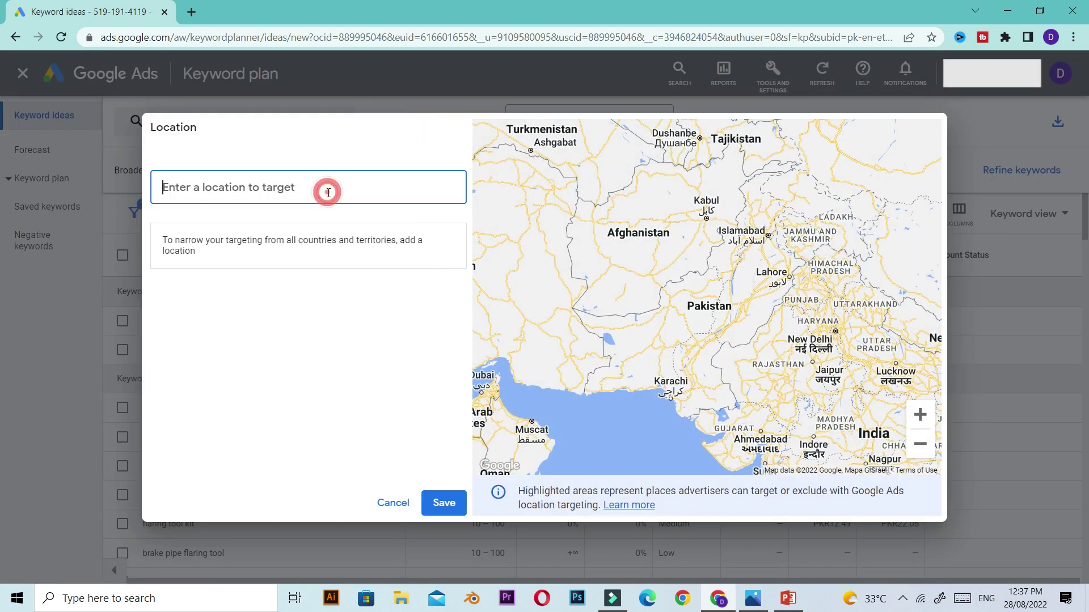
text(india)
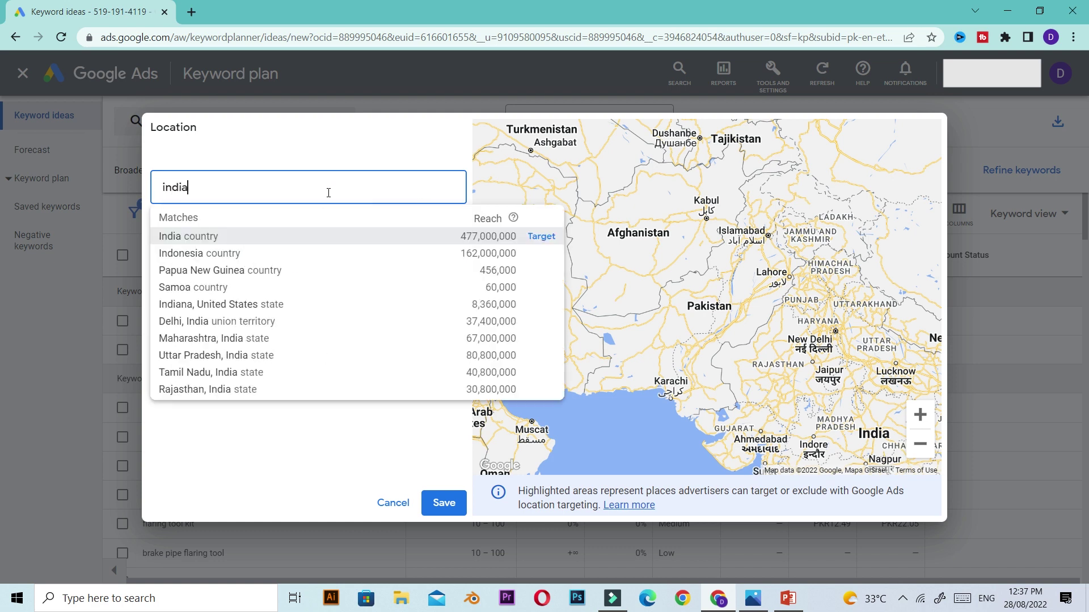
key(Return)
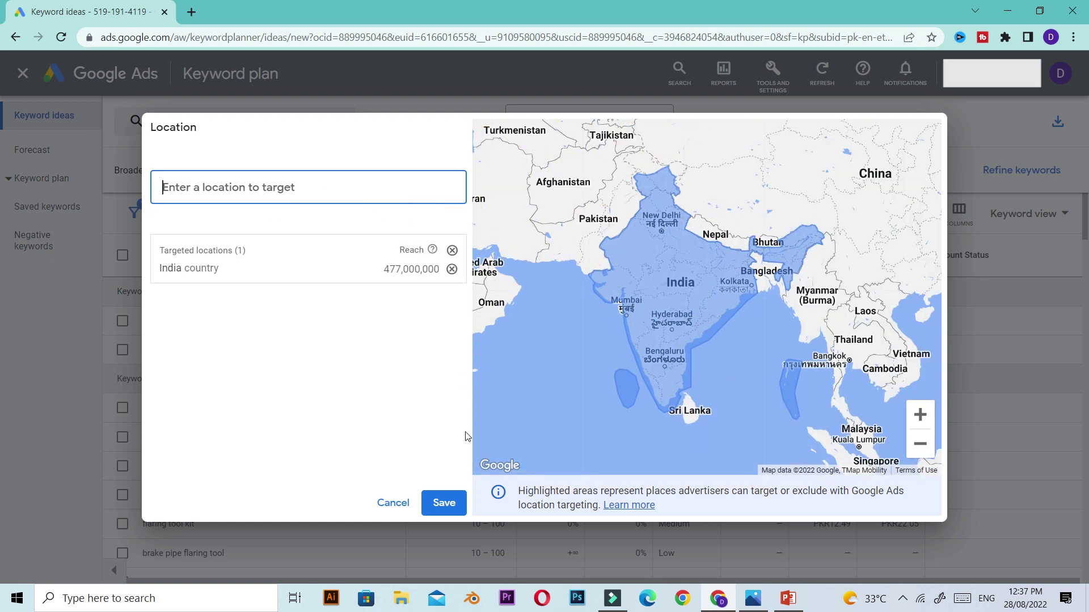
click(443, 503)
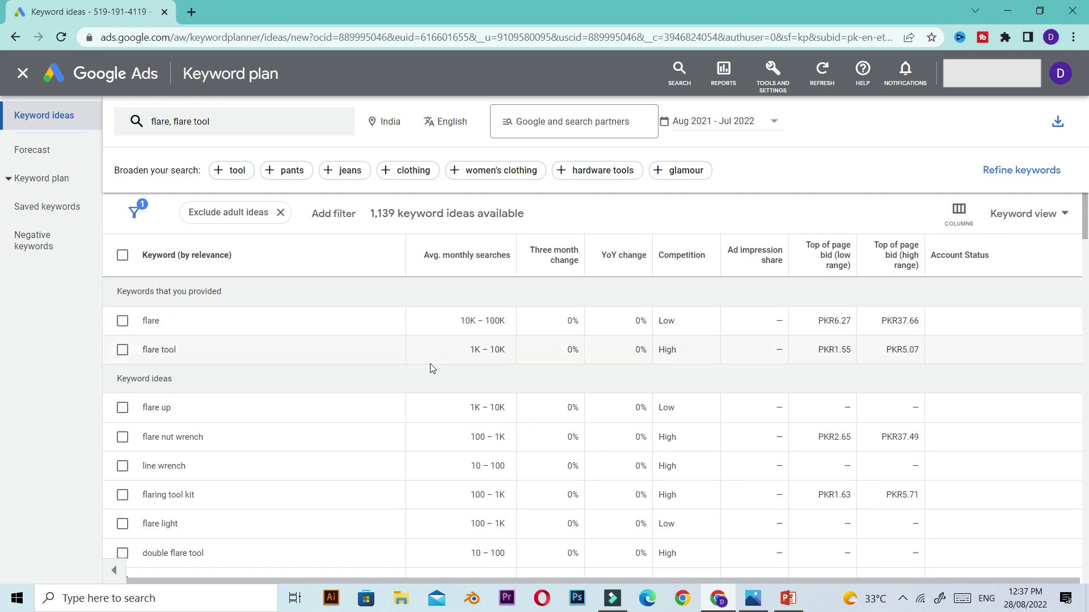
- Replace the keywords "flare" and "flare tool" with "freelancing" and get the new keyword results
scroll(173, 424, down, 3)
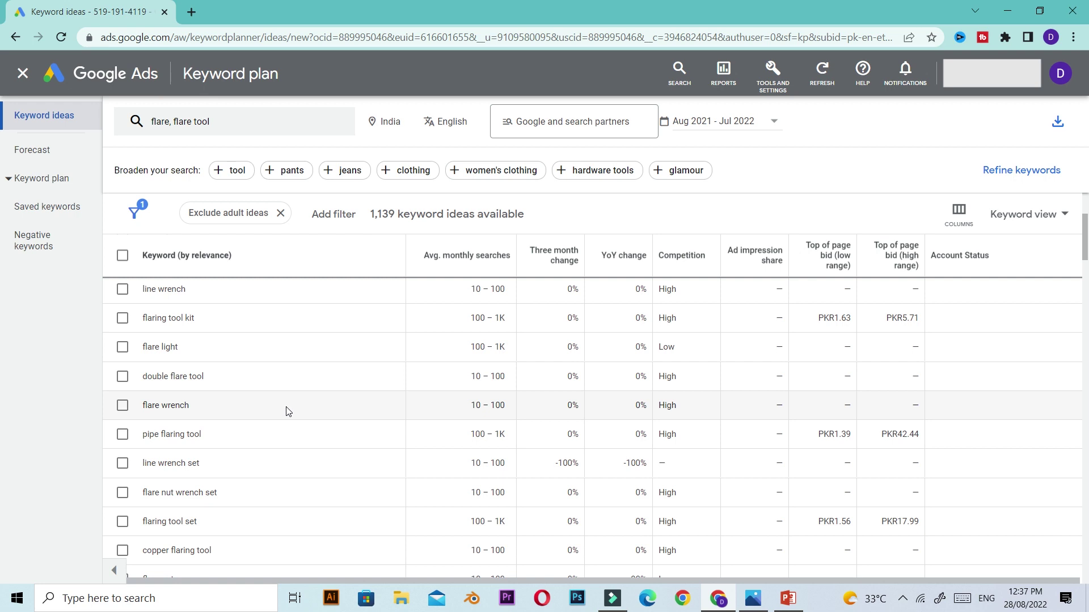
scroll(288, 412, up, 3)
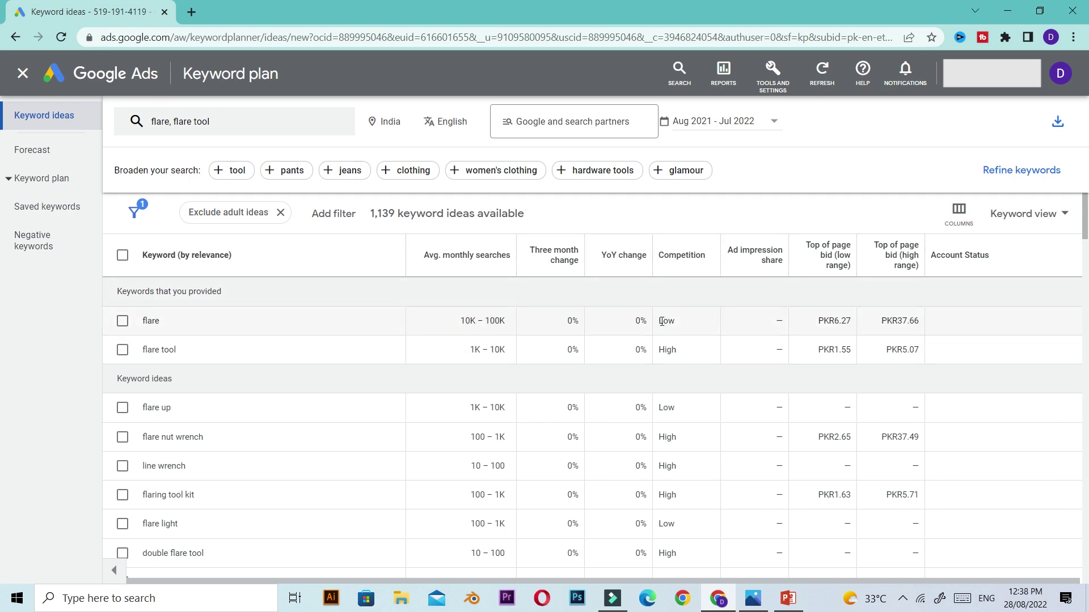
click(237, 121)
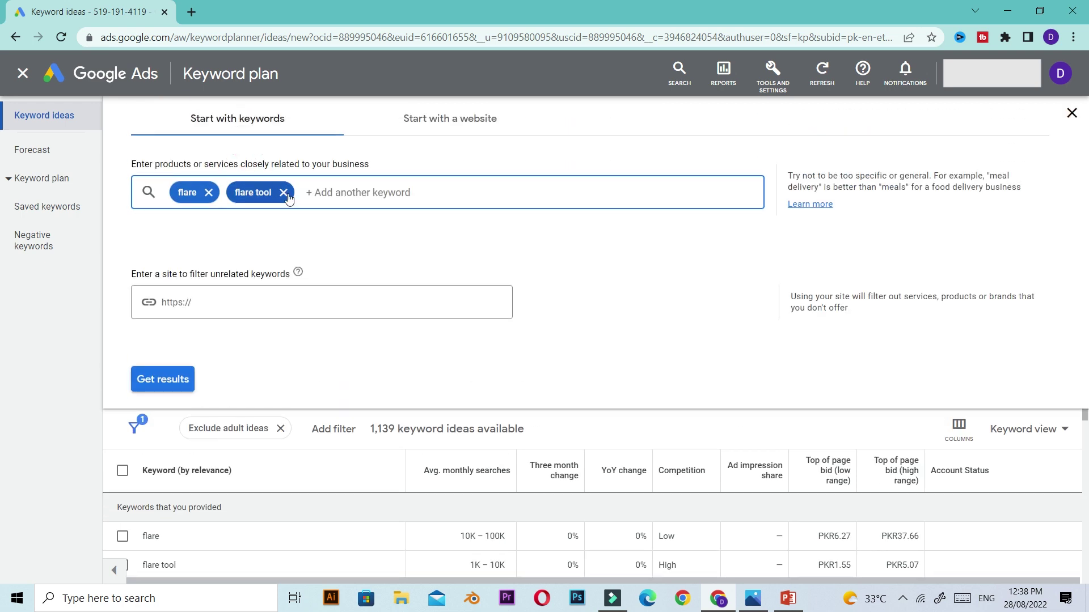
click(283, 192)
click(209, 192)
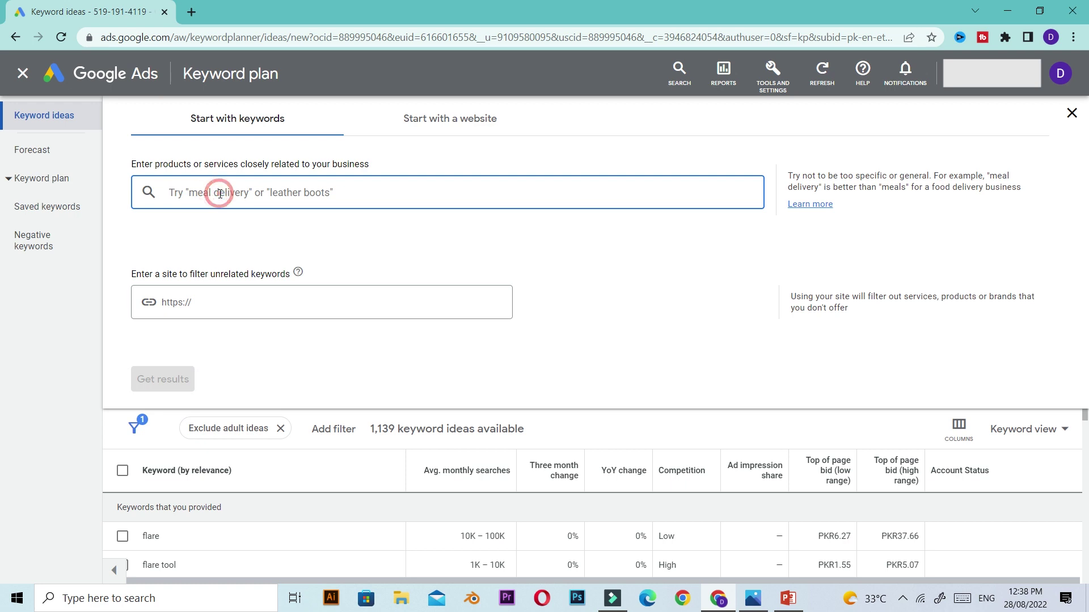
text(free)
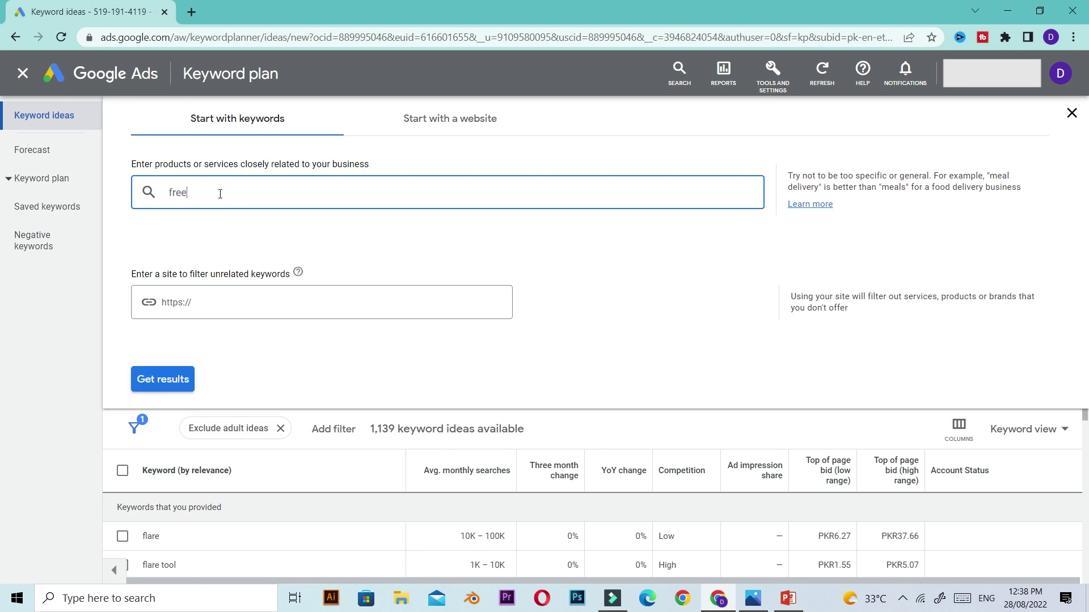
text(landing)
key(Return)
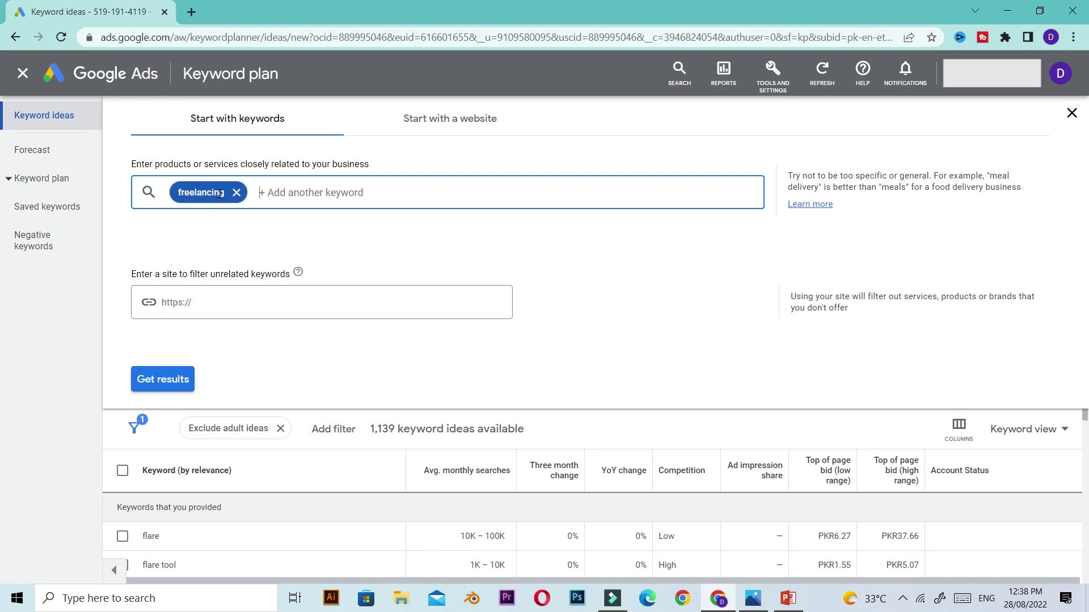
click(158, 383)
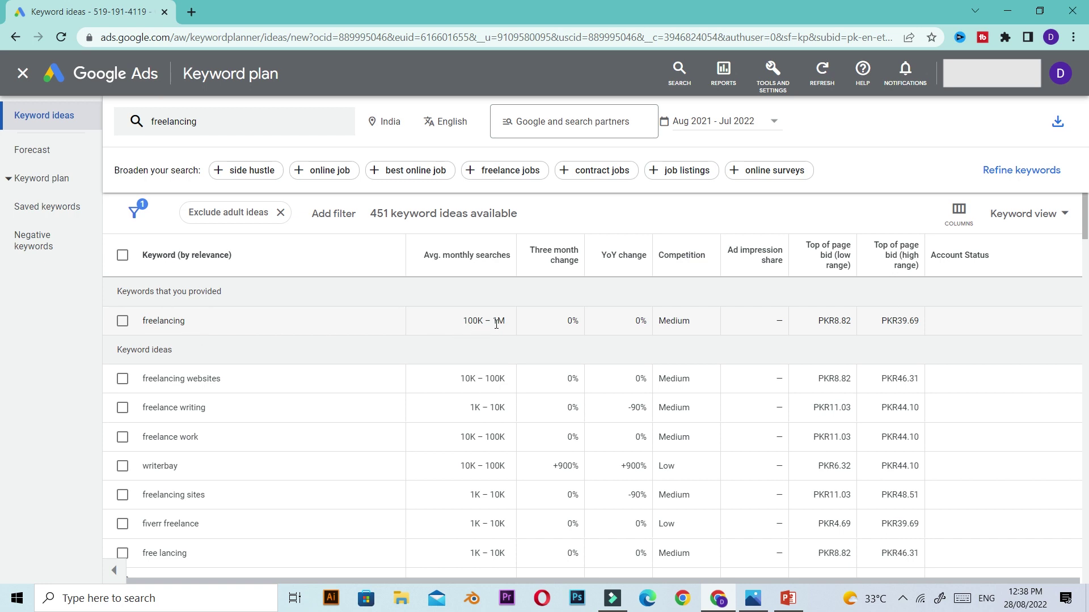
- Open Google Trends at trends.google.com in a new browser tab
mouse_move(697, 261)
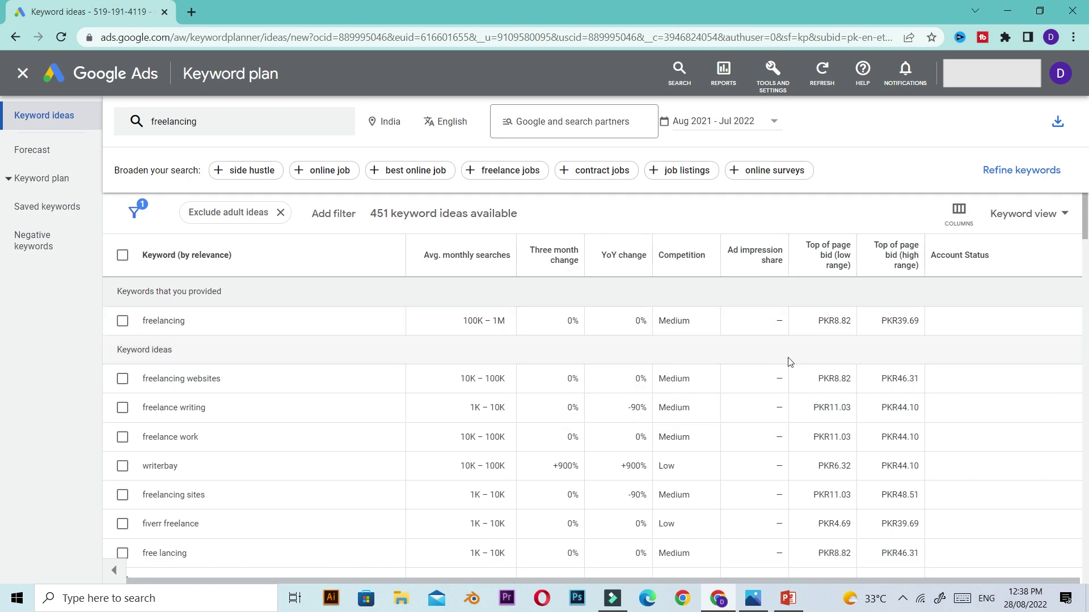
scroll(362, 386, down, 2)
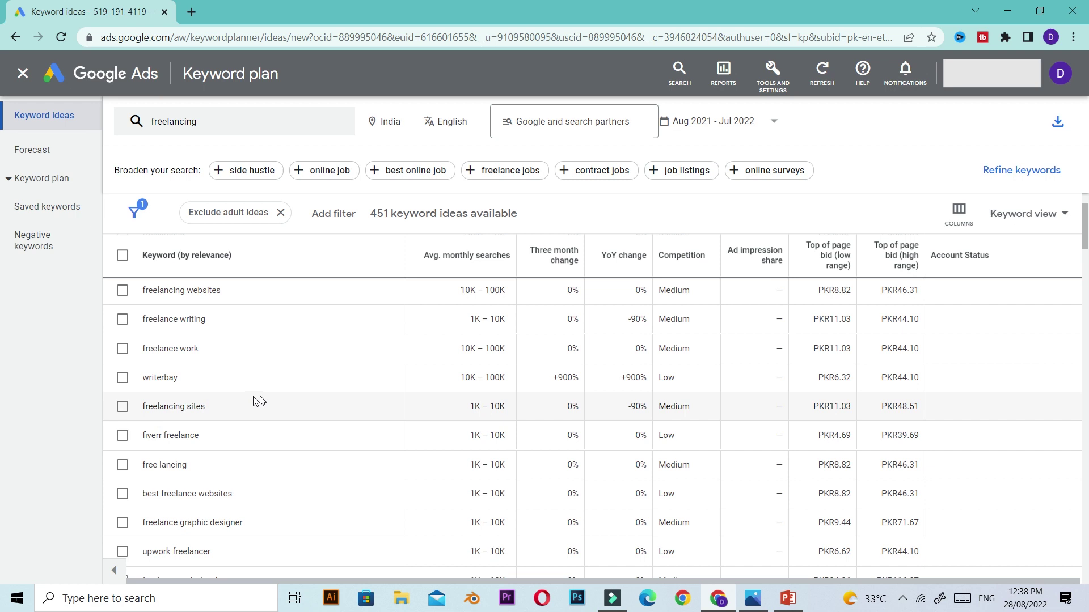
scroll(544, 448, up, 2)
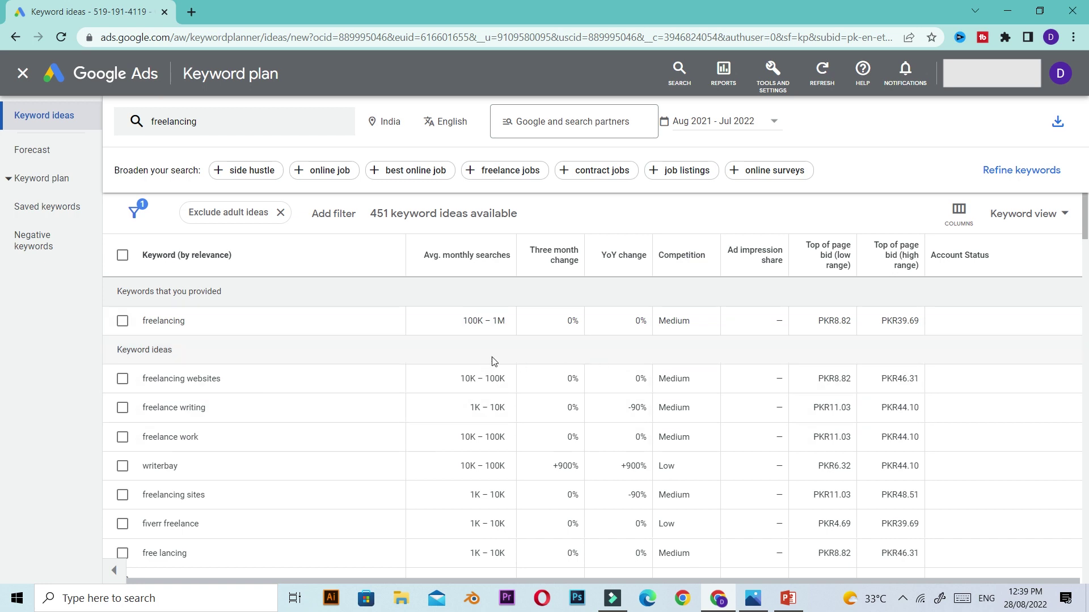
click(192, 12)
text(trends.google.com)
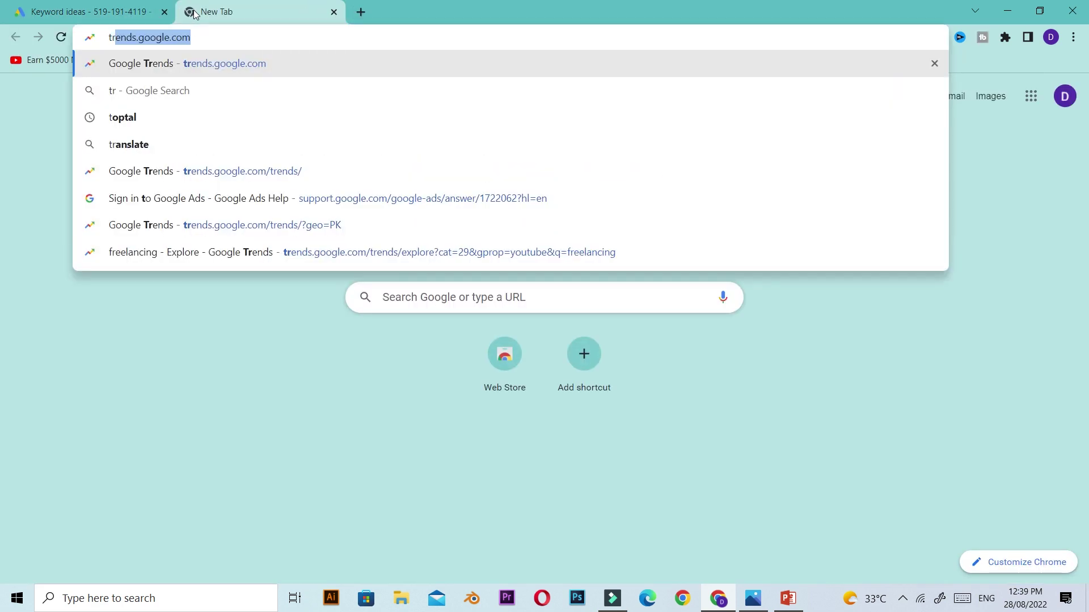
key(Right)
key(Return)
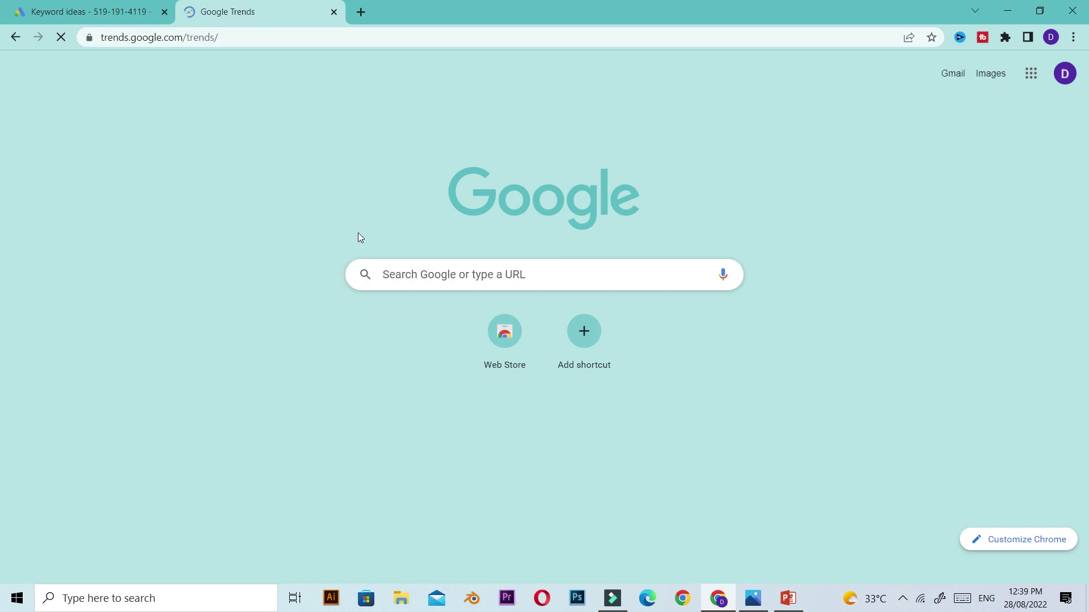
scroll(408, 278, down, 1)
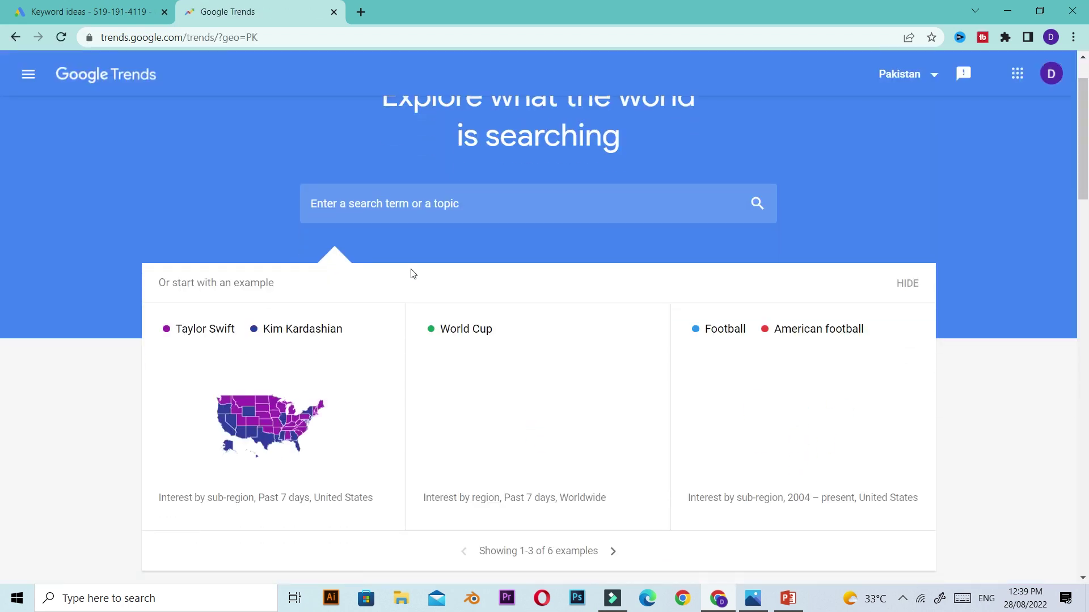
- Search Google Trends for the term "freelancing"
click(380, 200)
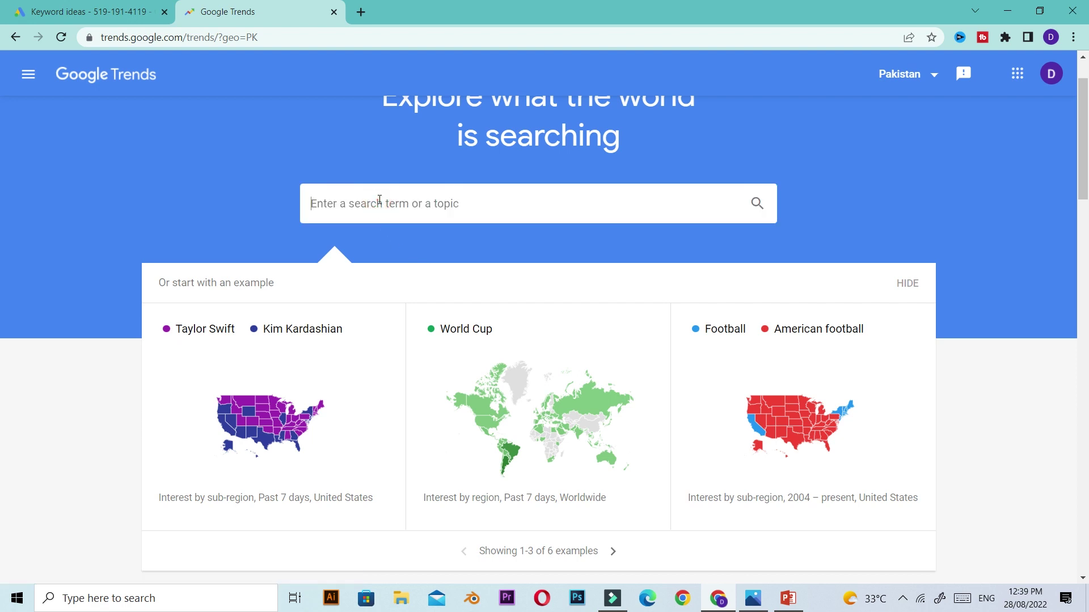
text(freela)
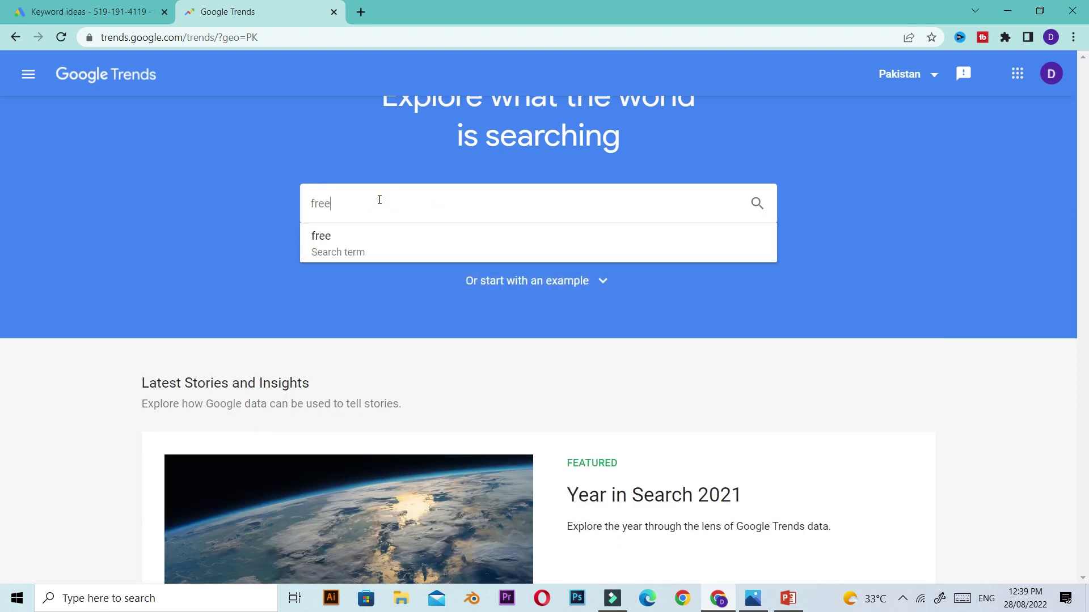
text(ncig)
key(BackSpace)
text(ng)
key(Return)
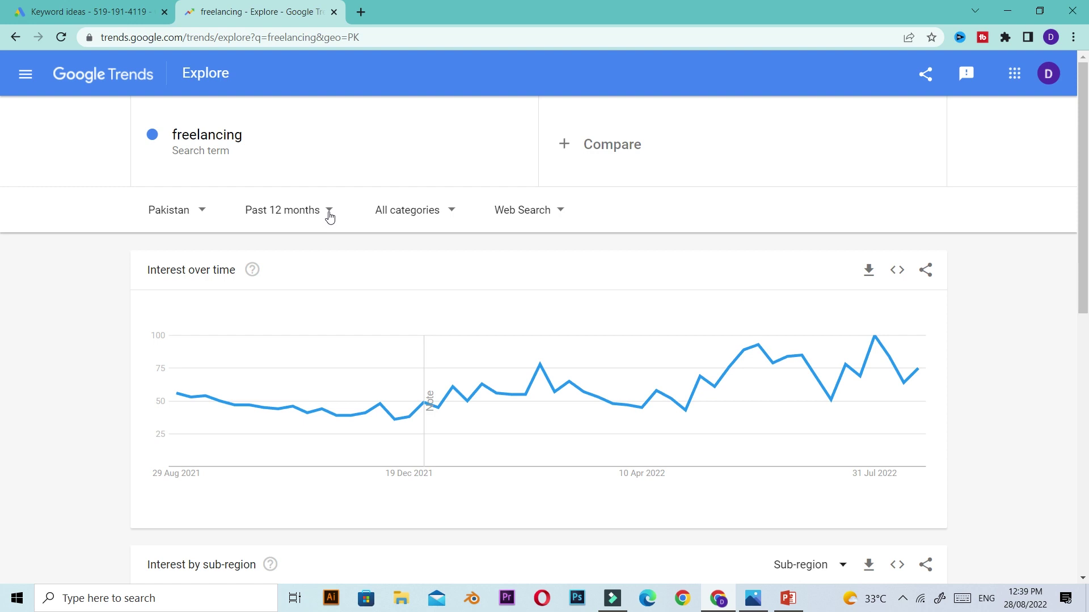
- Set the "freelancing" trend to YouTube Search and its region to Worldwide
click(560, 215)
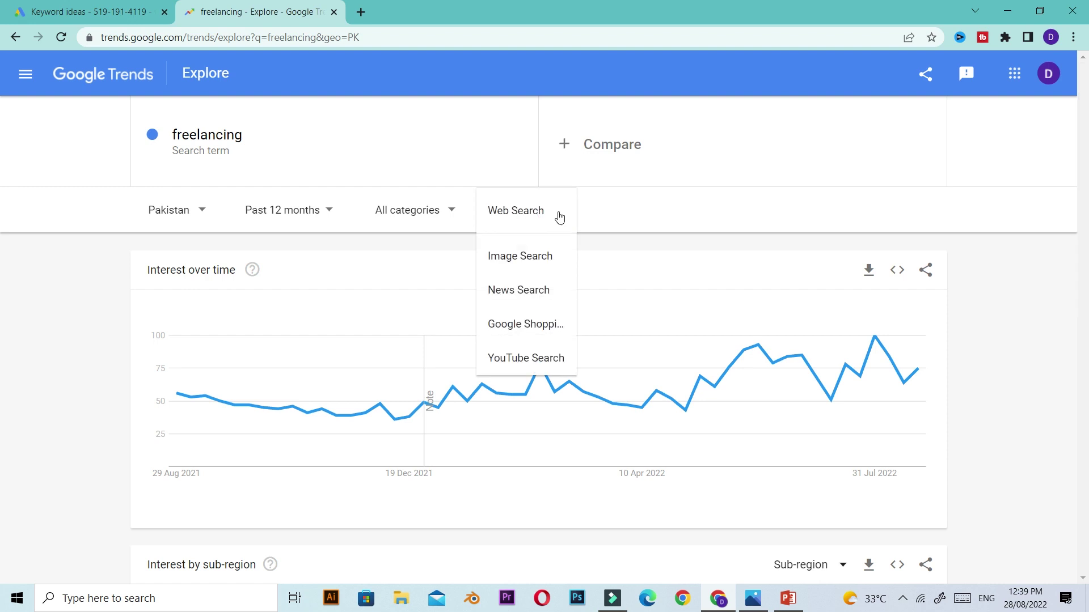
click(530, 363)
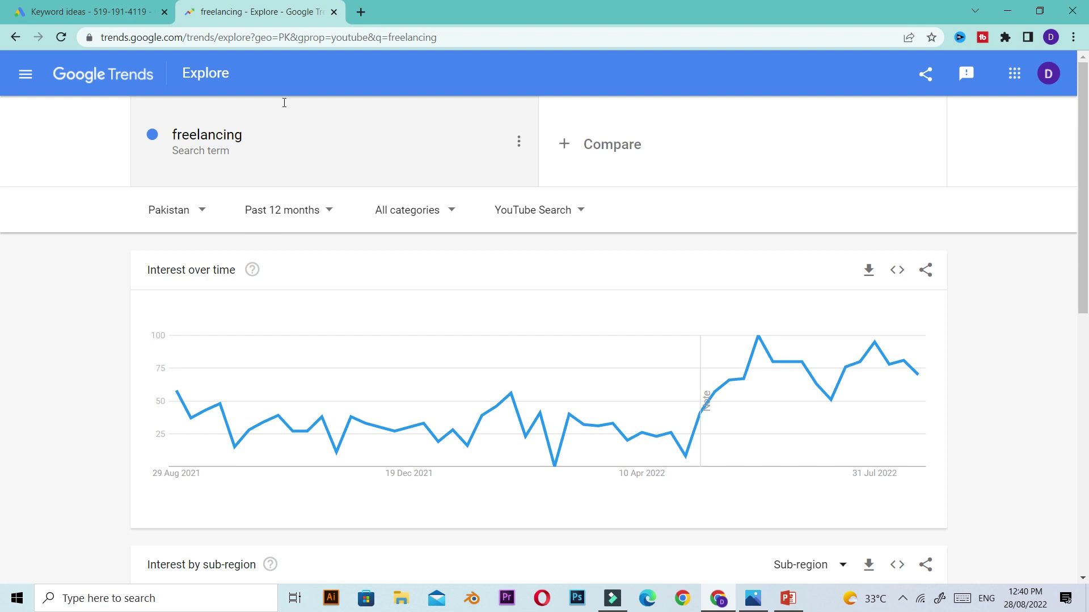
click(188, 207)
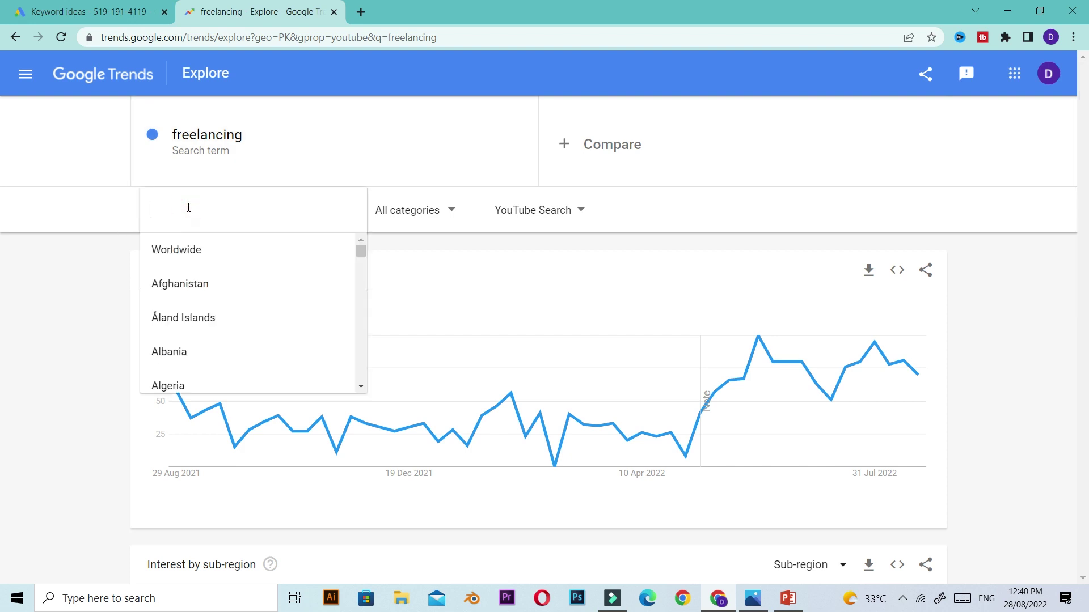
click(226, 259)
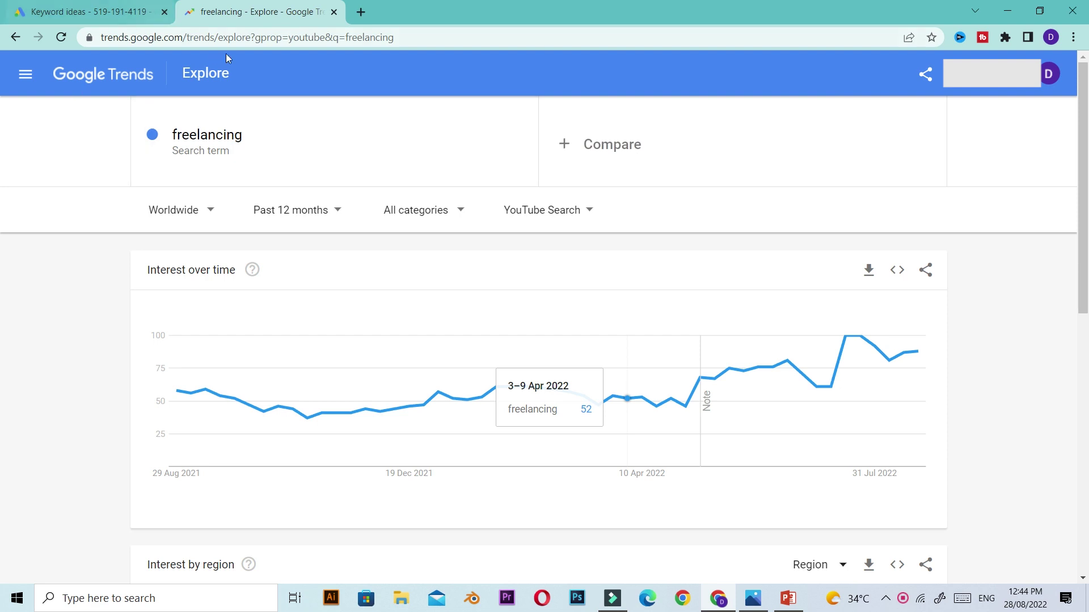
- Return to the Keyword Planner browser tab and look through the keyword ideas for "freelancing"
click(123, 14)
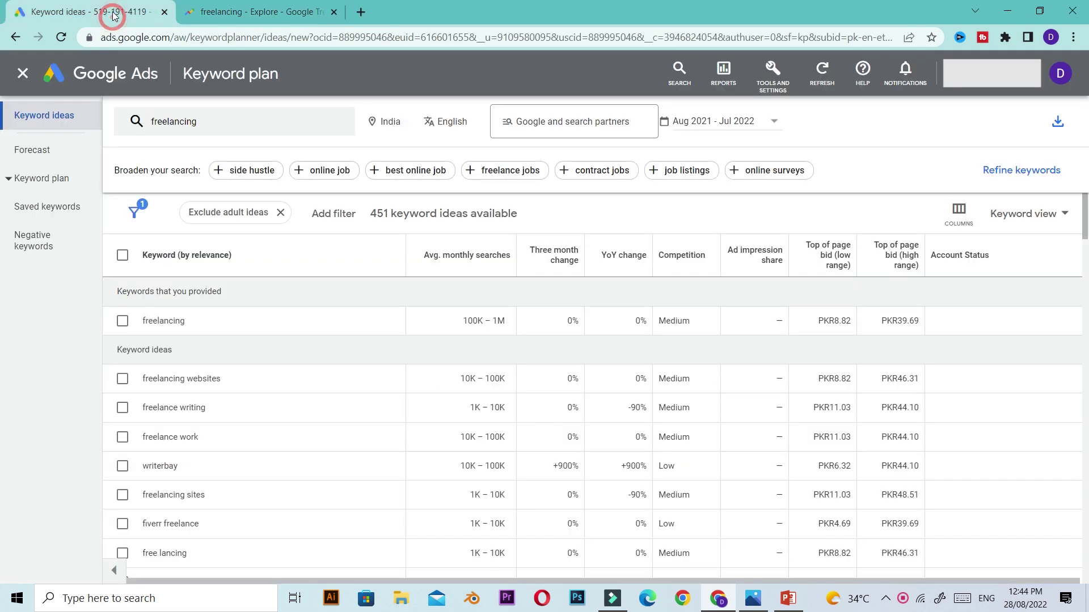
scroll(359, 318, down, 8)
scroll(435, 332, up, 5)
scroll(408, 371, up, 3)
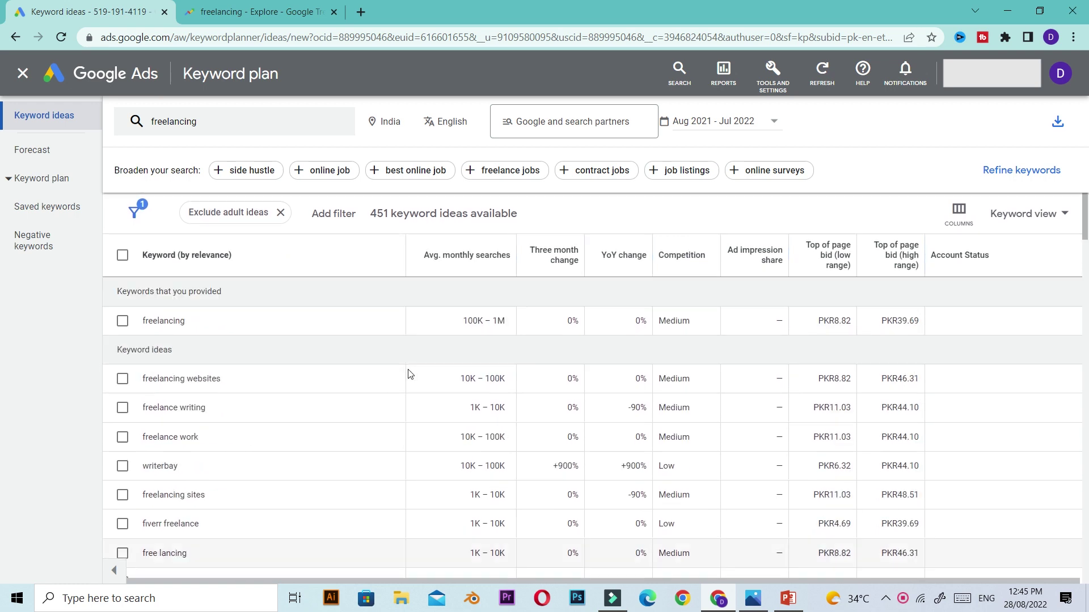